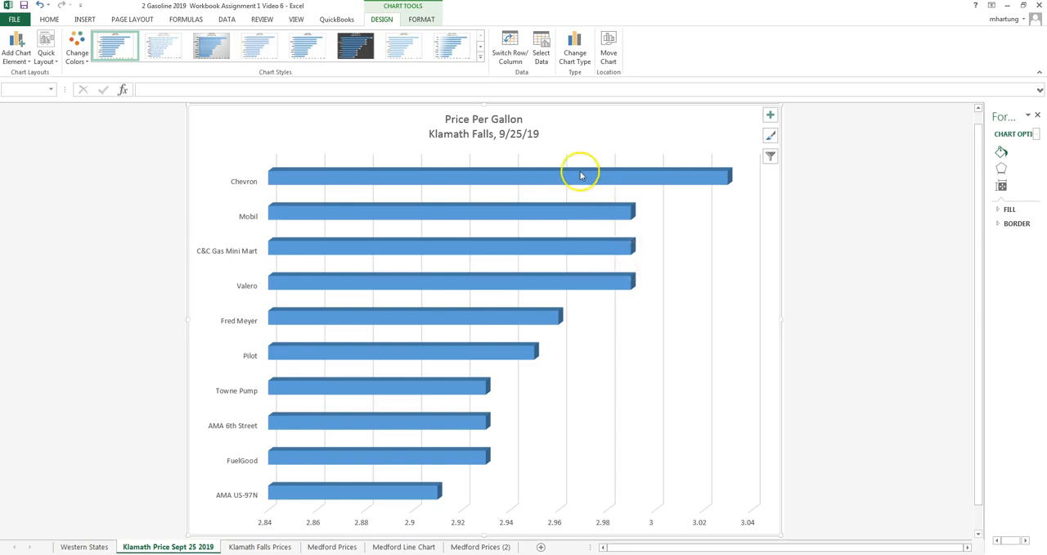
Open the Klamath Falls Prices sheet and look over the empty 9/26/2019 price cells D6:D15.
{"action": "mouse_move", "coordinate": [580, 175]}
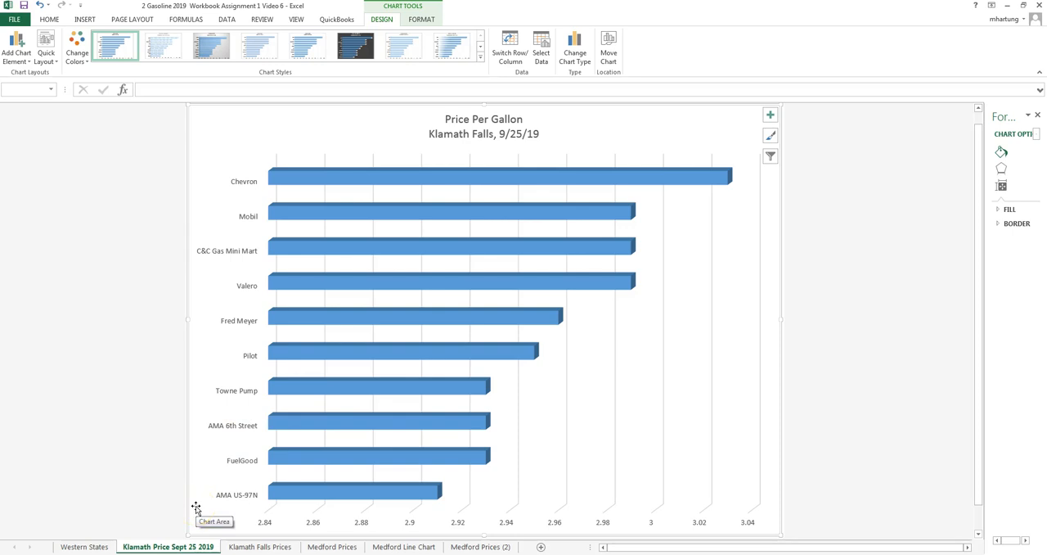
{"action": "left_click", "coordinate": [264, 549]}
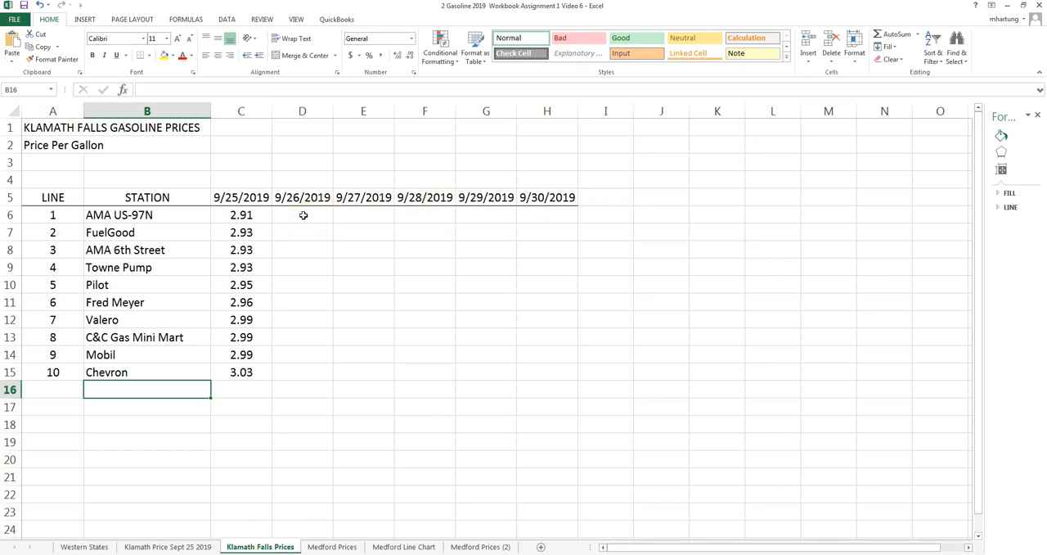
{"action": "left_click", "coordinate": [303, 215]}
{"action": "left_click_drag", "start_coordinate": [304, 215], "coordinate": [302, 373]}
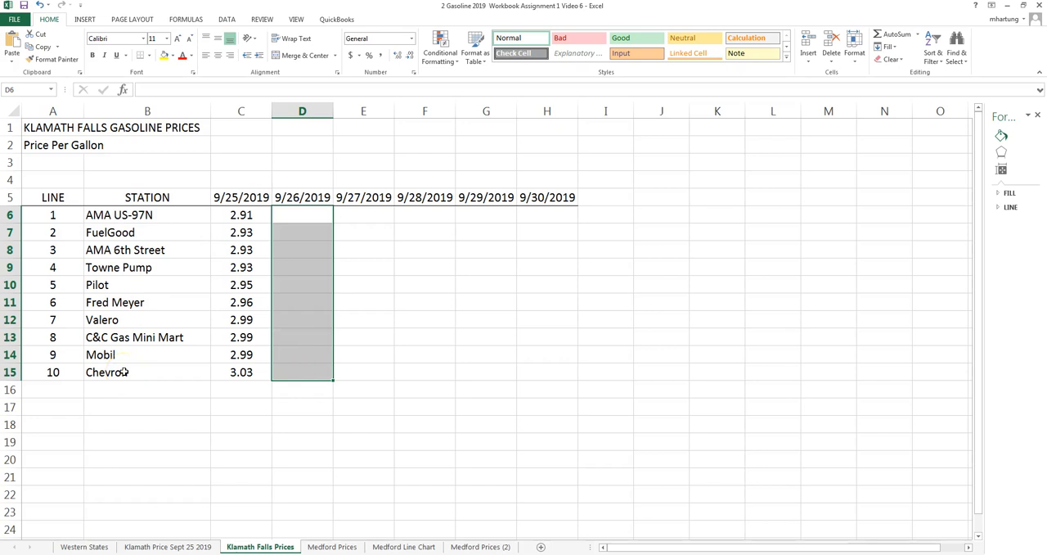
{"action": "left_click", "coordinate": [312, 216]}
On the Western States sheet, extend the row 7 date headings from 9/25/2019 in E7 through 10/3/2019 in M7.
{"action": "left_click", "coordinate": [90, 547]}
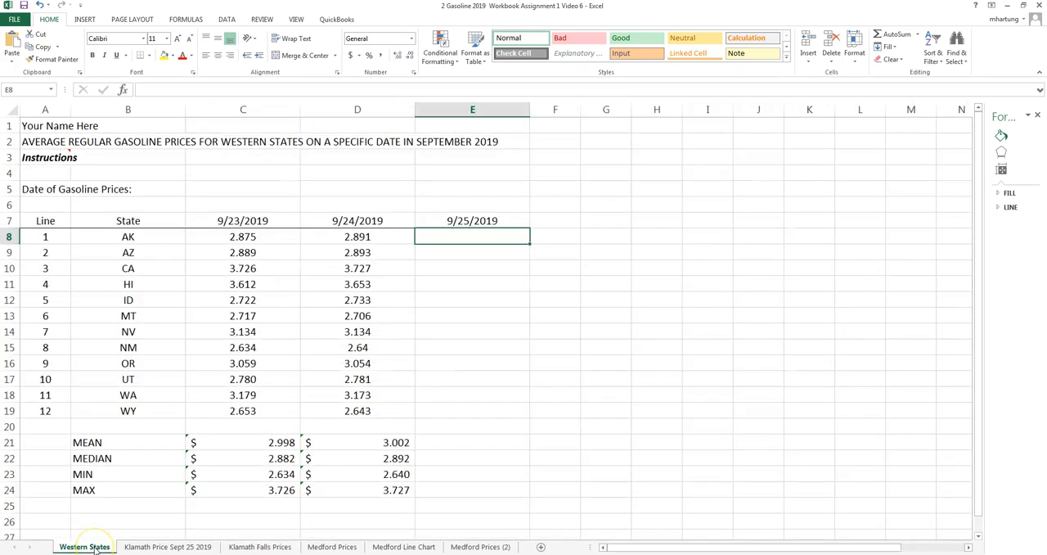
{"action": "left_click", "coordinate": [96, 548]}
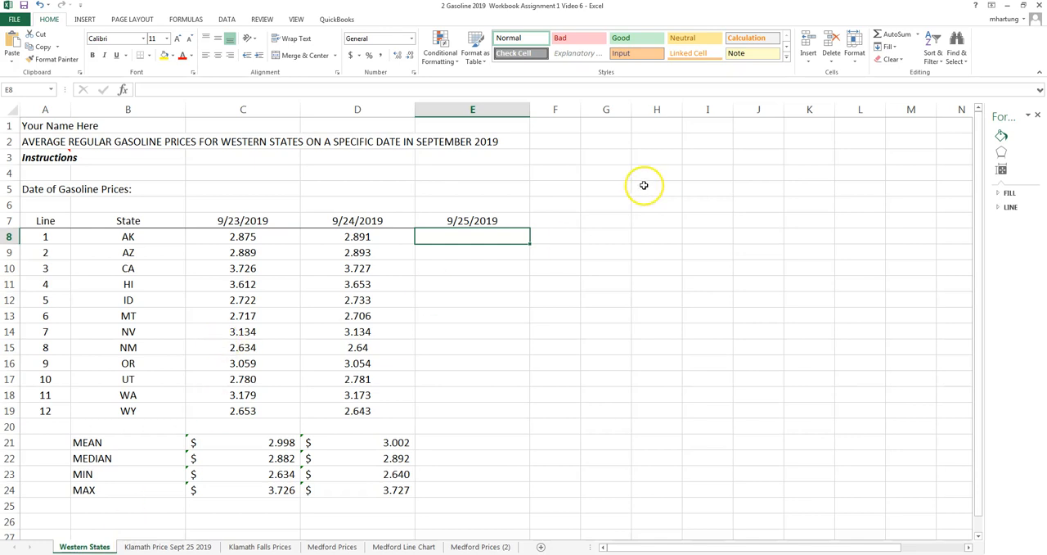
{"action": "left_click", "coordinate": [483, 221]}
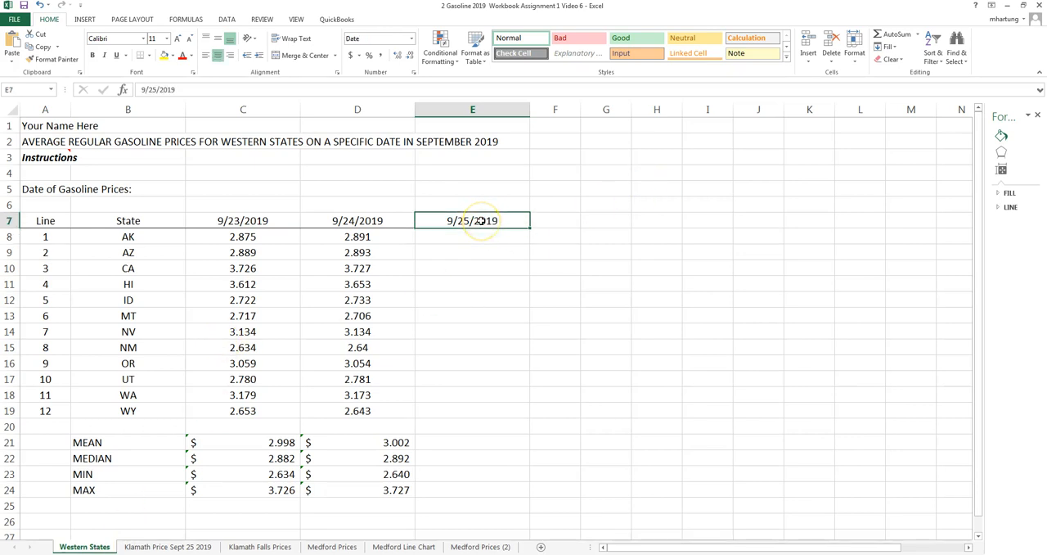
{"action": "left_click_drag", "start_coordinate": [530, 227], "coordinate": [912, 231]}
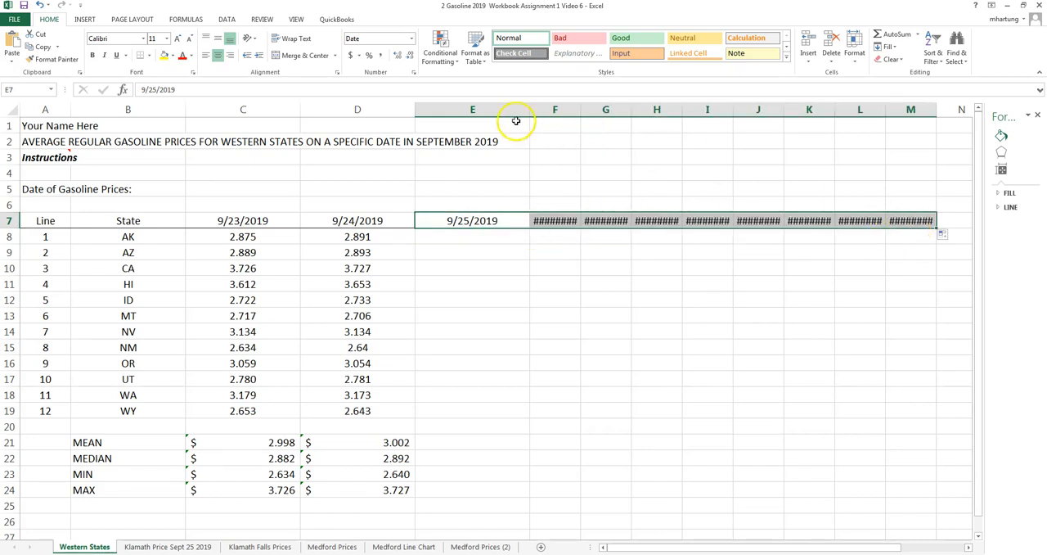
AutoFit columns E through M to the width of their date headings.
{"action": "left_click_drag", "start_coordinate": [491, 109], "coordinate": [891, 122]}
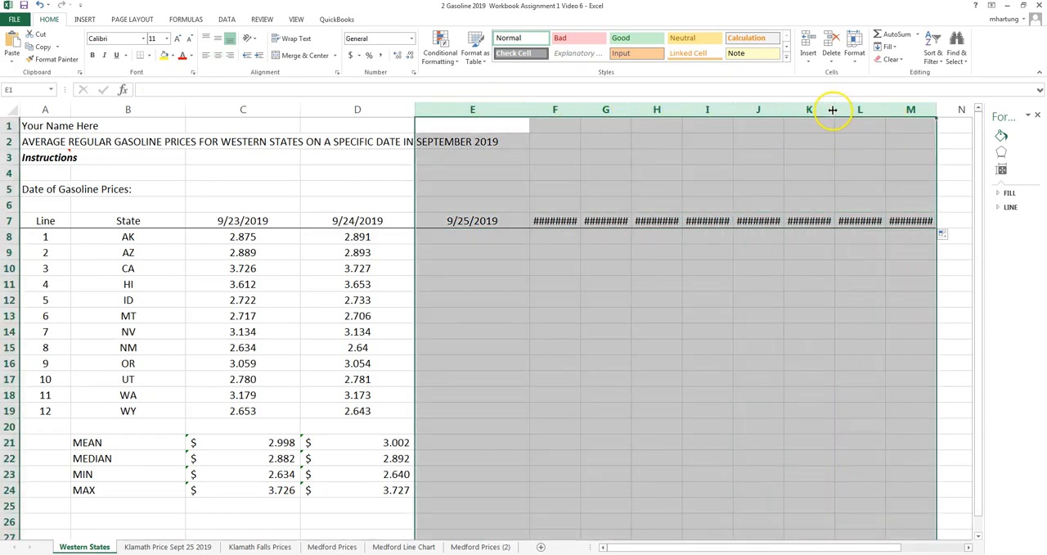
{"action": "double_click", "coordinate": [734, 110]}
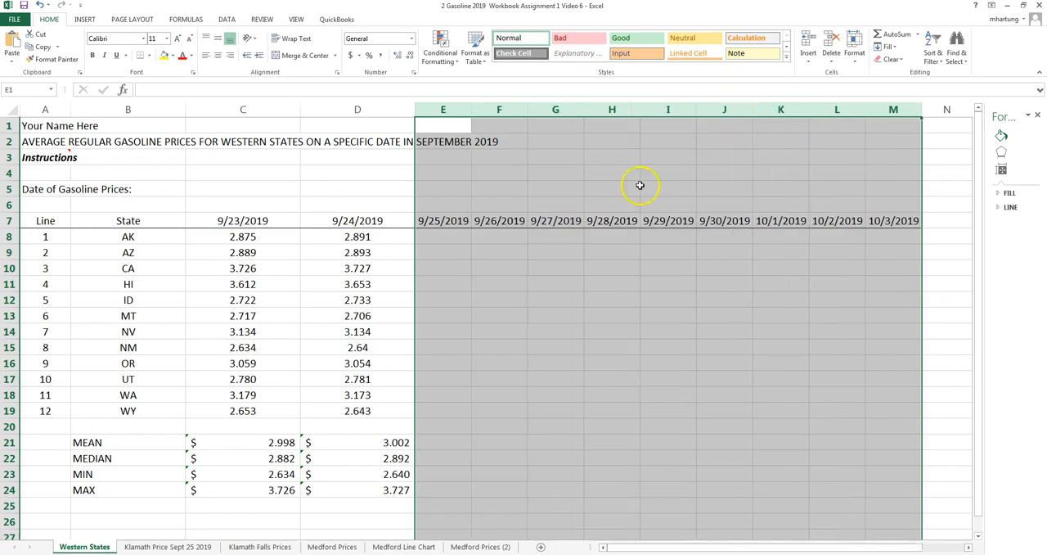
{"action": "left_click", "coordinate": [440, 238]}
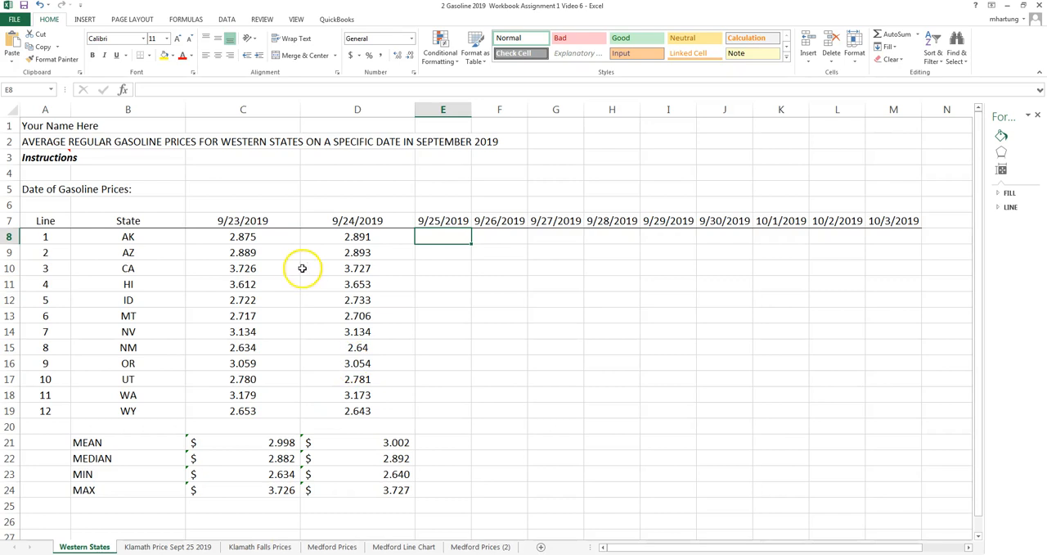
Narrow columns C and D to fit their dates, matching the width of the other date columns.
{"action": "left_click", "coordinate": [241, 220]}
{"action": "left_click", "coordinate": [443, 222]}
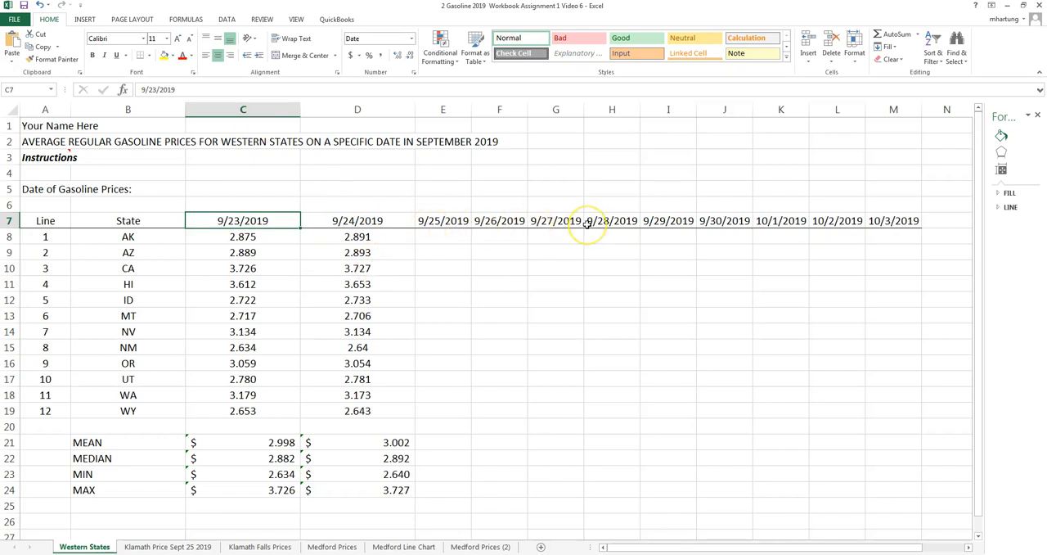
{"action": "left_click", "coordinate": [250, 189]}
{"action": "mouse_move", "coordinate": [257, 110]}
{"action": "left_mouse_down"}
{"action": "mouse_move", "coordinate": [346, 110]}
{"action": "mouse_move", "coordinate": [242, 112]}
{"action": "left_mouse_up"}
{"action": "left_click", "coordinate": [323, 284]}
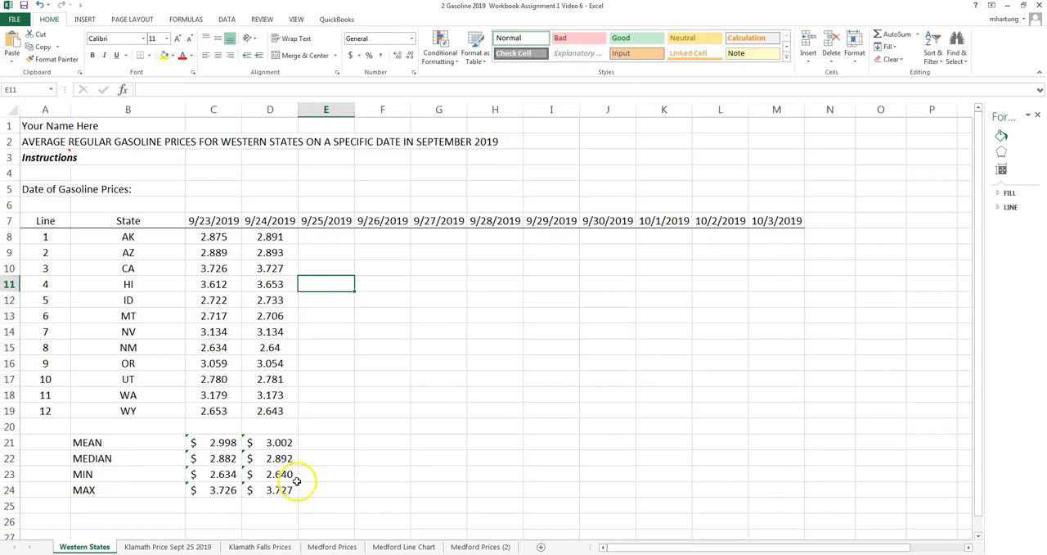
On the Klamath Falls Prices sheet, enter the label Maximum Price in B17, below the station list.
{"action": "left_click", "coordinate": [270, 546]}
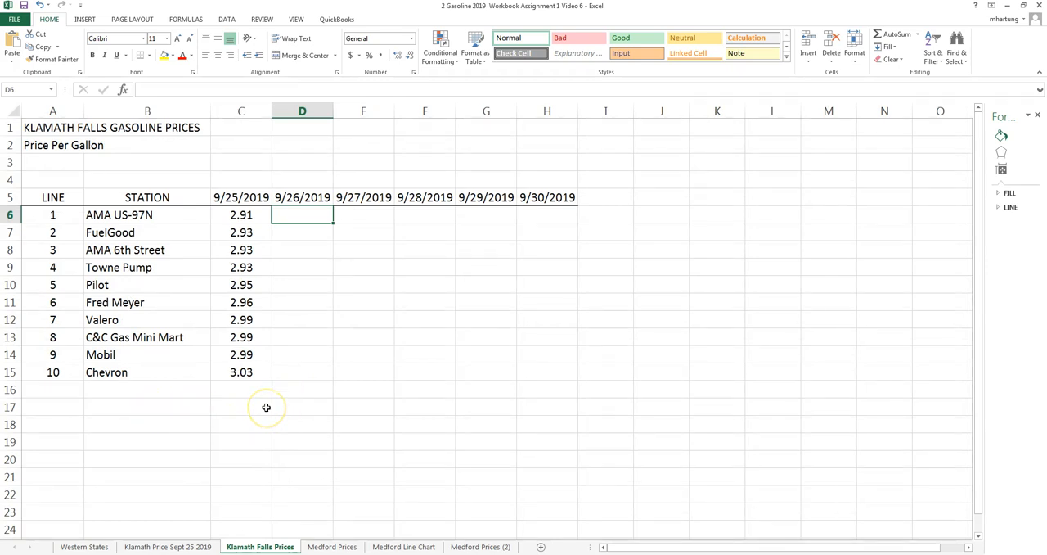
{"action": "left_click", "coordinate": [150, 409]}
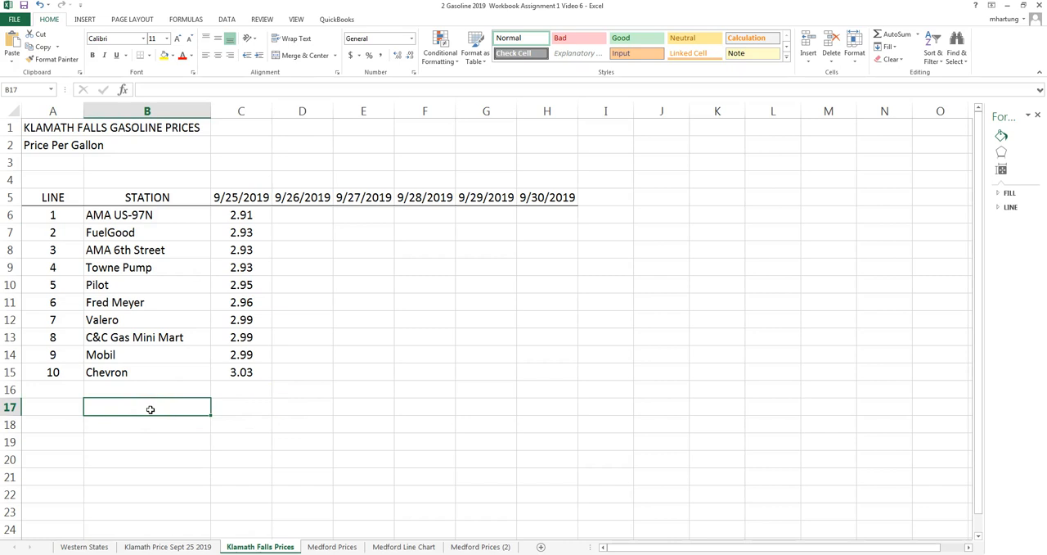
{"action": "type", "text": "Maximum Price"}
{"action": "key", "text": "Tab"}
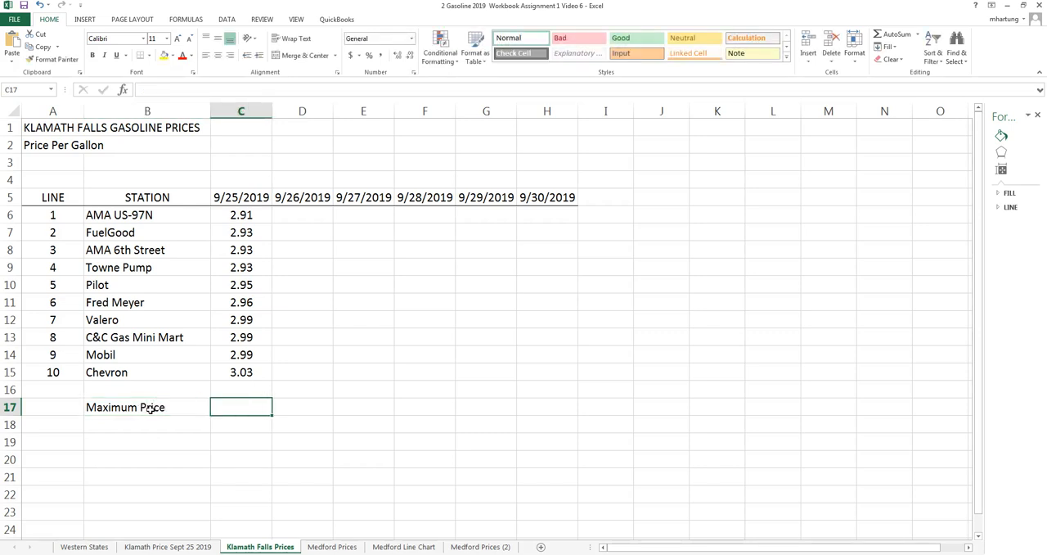
Calculate the highest 9/25/2019 price in C17 using the MAX function over C6:C15.
{"action": "type", "text": "=max("}
{"action": "left_click_drag", "start_coordinate": [242, 221], "coordinate": [249, 368]}
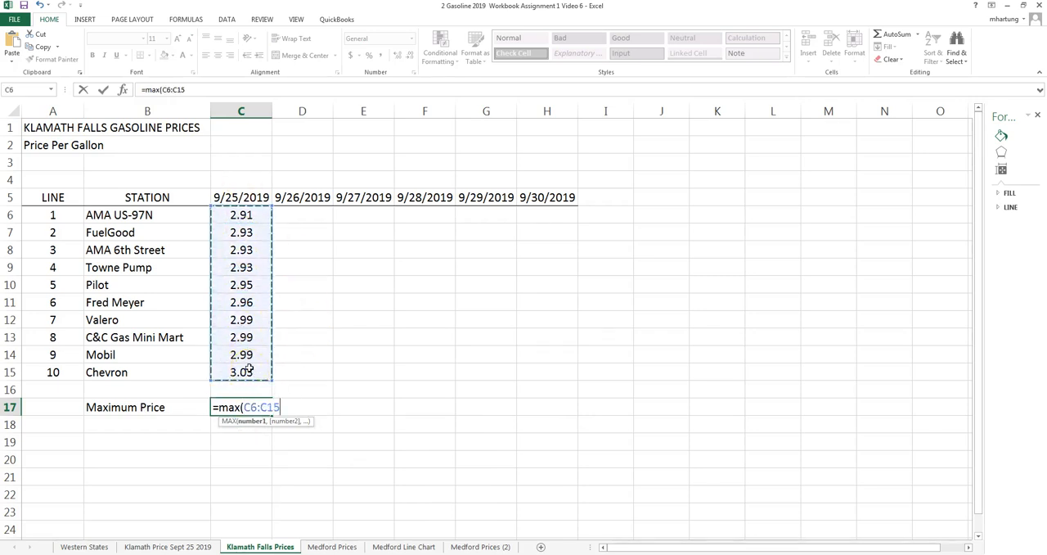
{"action": "key", "text": "Return"}
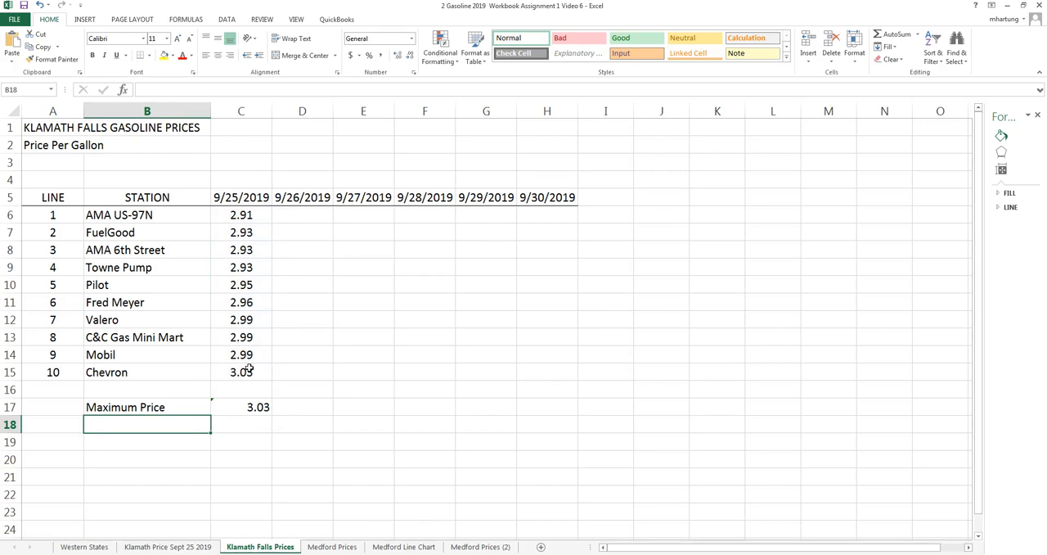
Label B18 Minimum Price and calculate the lowest price in C18 with the MIN function over C6:C15.
{"action": "type", "text": "Minim"}
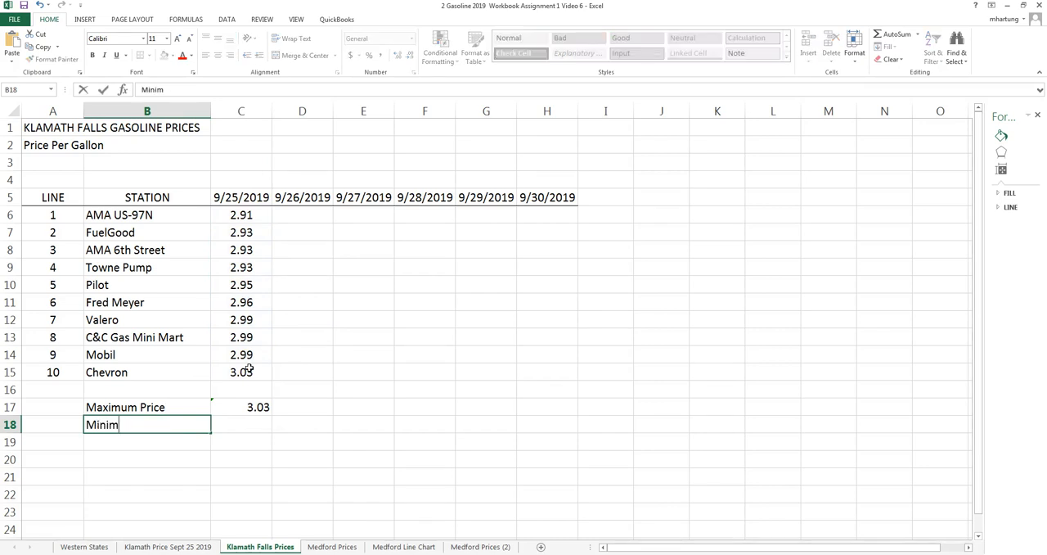
{"action": "type", "text": "um Price"}
{"action": "key", "text": "Tab"}
{"action": "type", "text": "="}
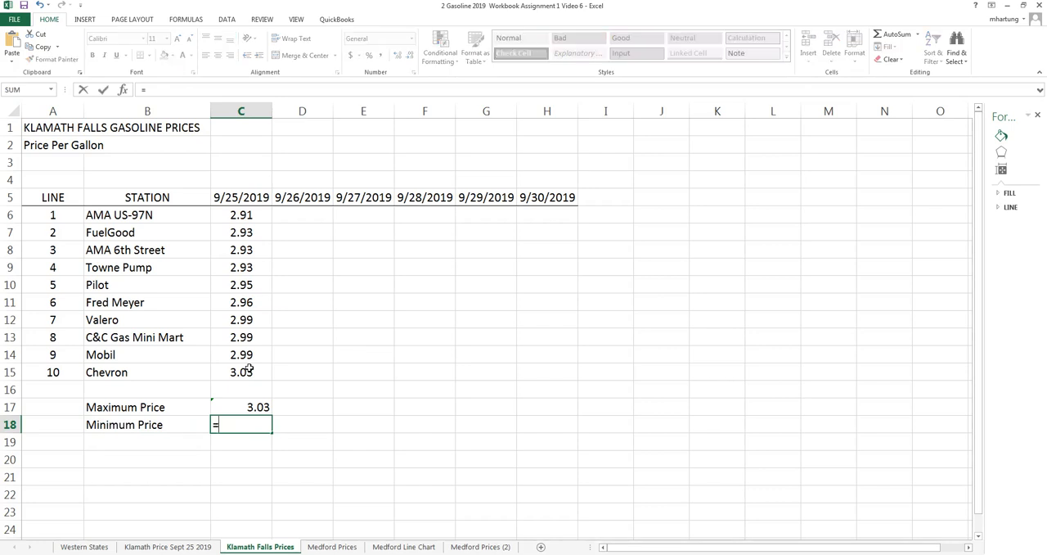
{"action": "type", "text": "min("}
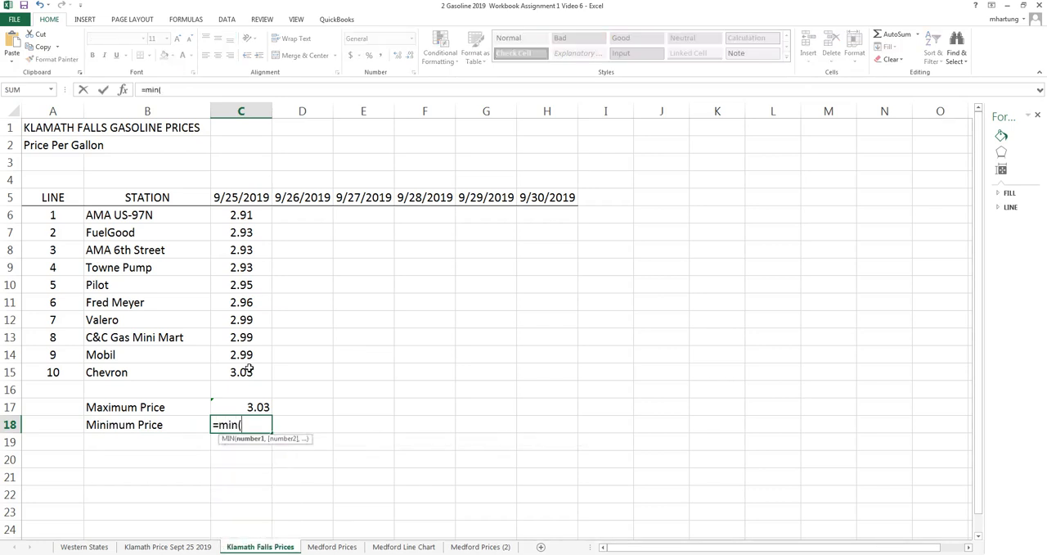
{"action": "left_click", "coordinate": [243, 215]}
{"action": "left_click_drag", "start_coordinate": [245, 215], "coordinate": [243, 372]}
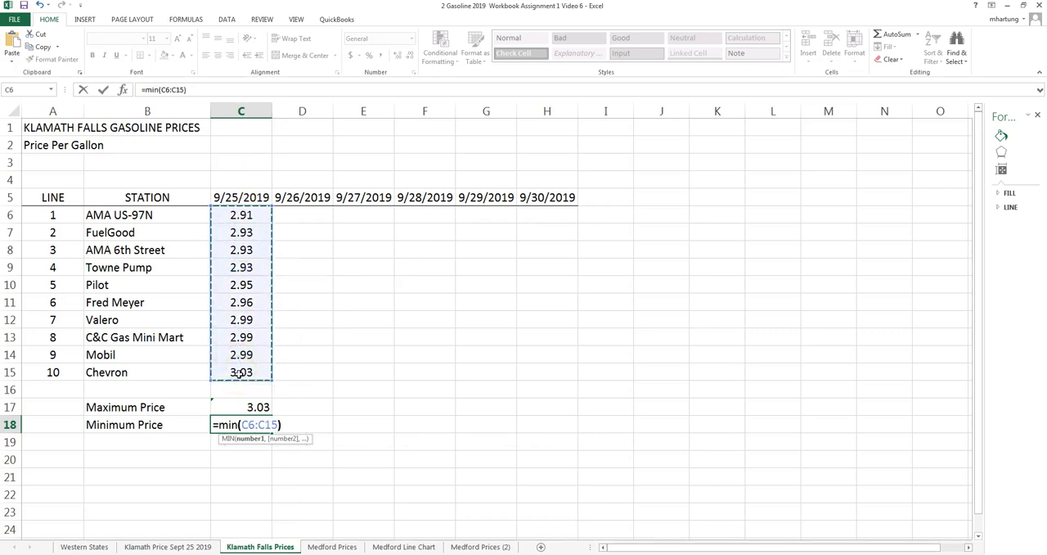
{"action": "key", "text": "Return"}
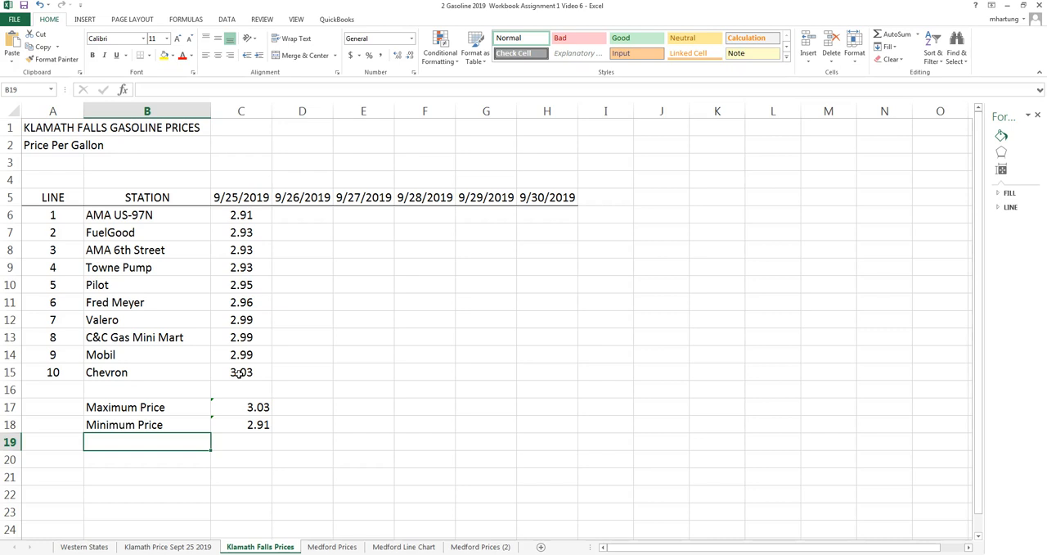
Label B19 Difference and subtract the minimum price from the maximum in C19 with the formula =C17-C18.
{"action": "type", "text": "D"}
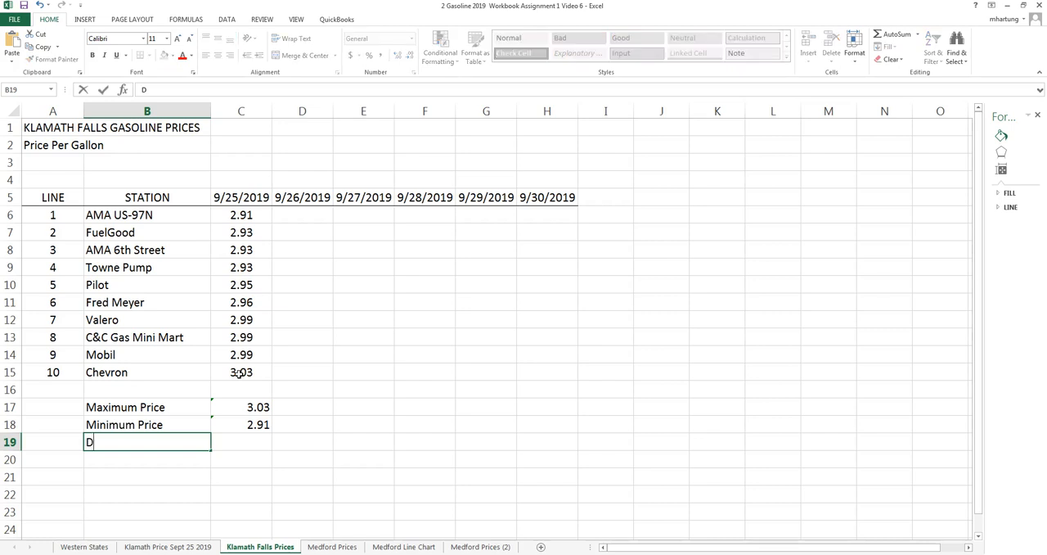
{"action": "type", "text": "ifference"}
{"action": "key", "text": "Tab"}
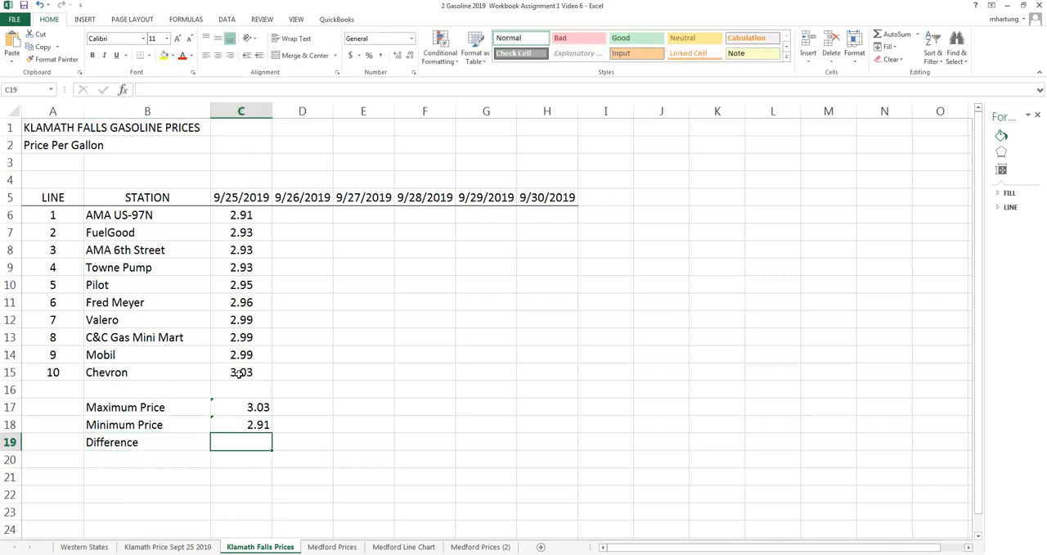
{"action": "type", "text": "="}
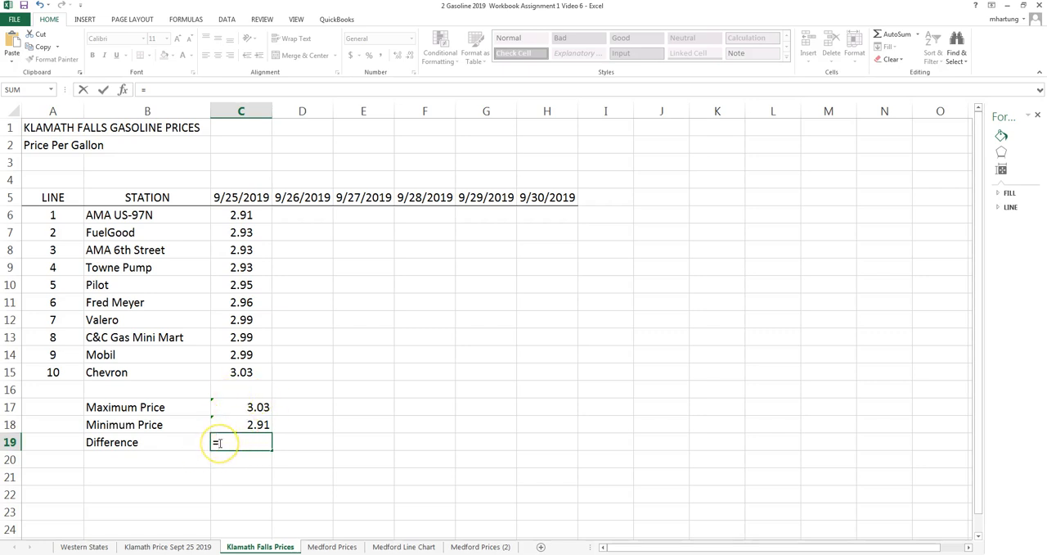
{"action": "left_click", "coordinate": [244, 407]}
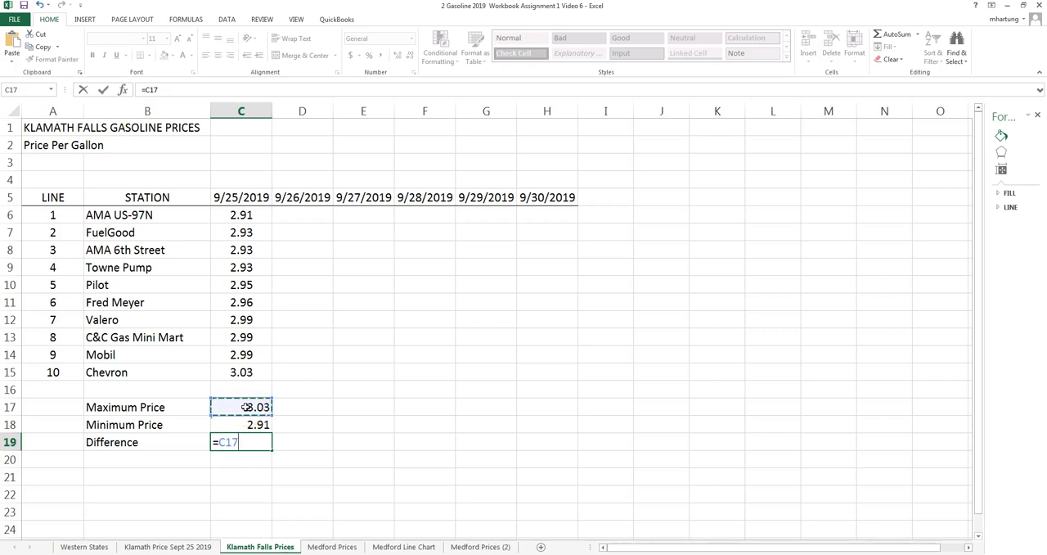
{"action": "type", "text": "-"}
{"action": "left_click", "coordinate": [249, 425]}
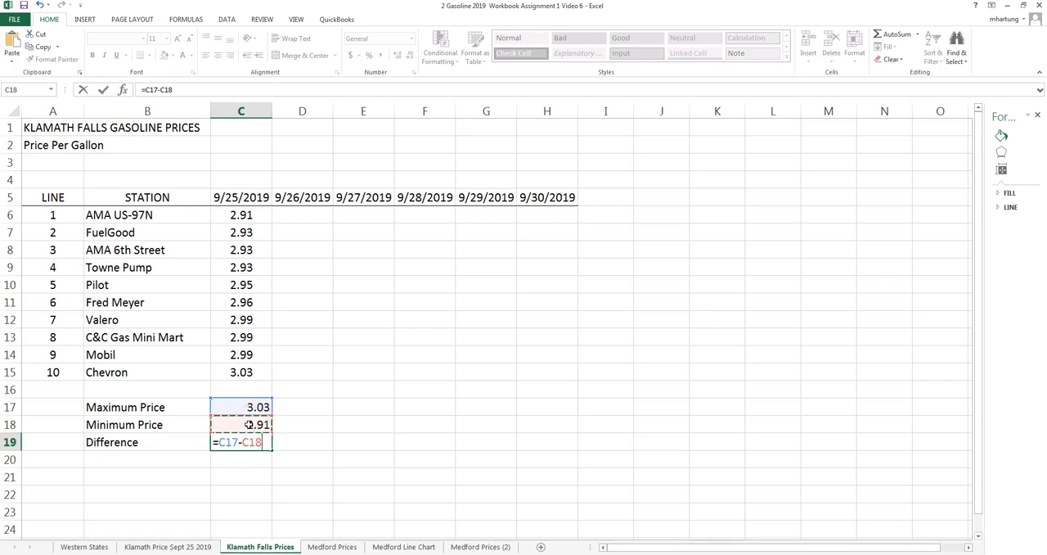
{"action": "key", "text": "Return"}
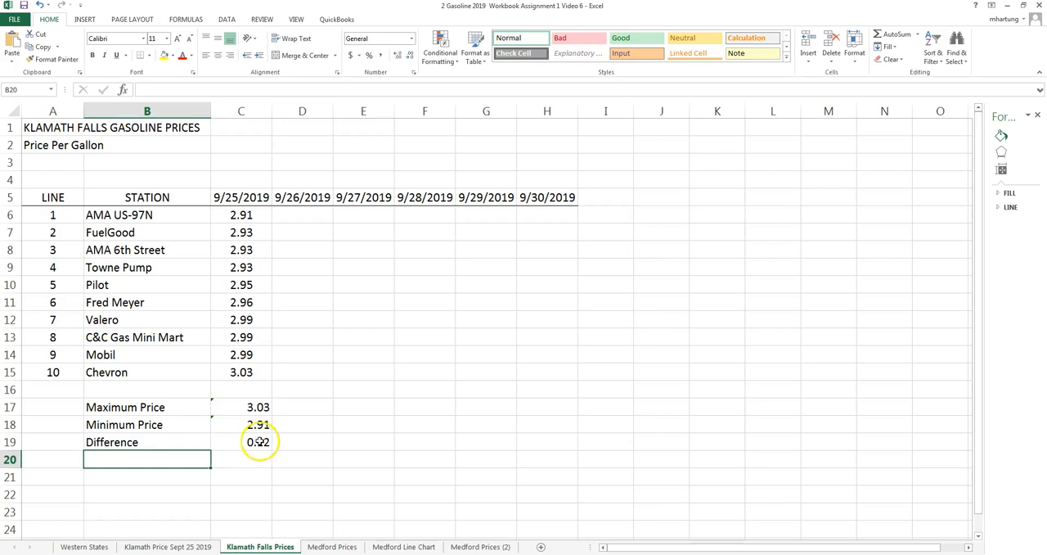
{"action": "left_click", "coordinate": [258, 441]}
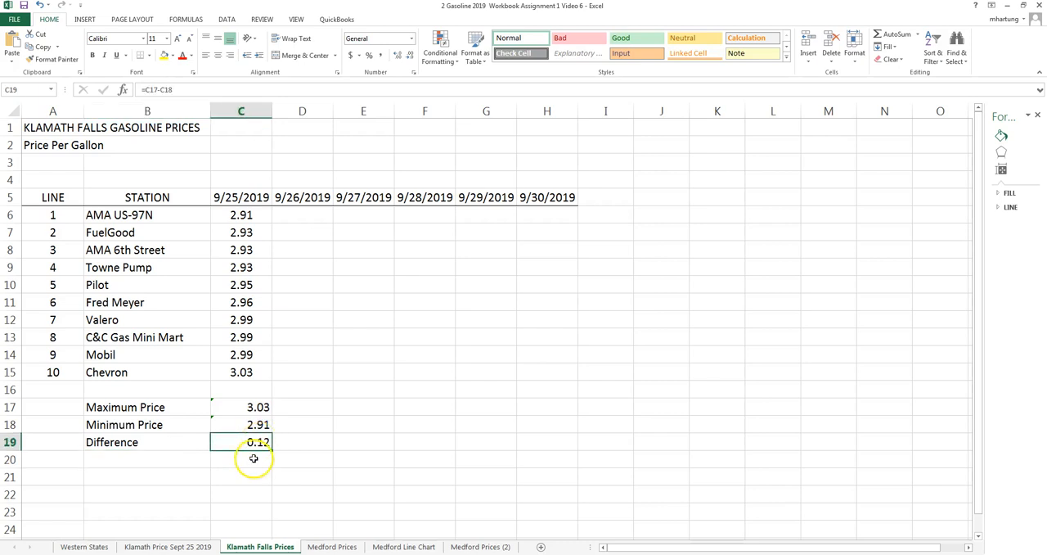
Enter the labels Tank Size in B20 and Savings in B21.
{"action": "left_click", "coordinate": [156, 458]}
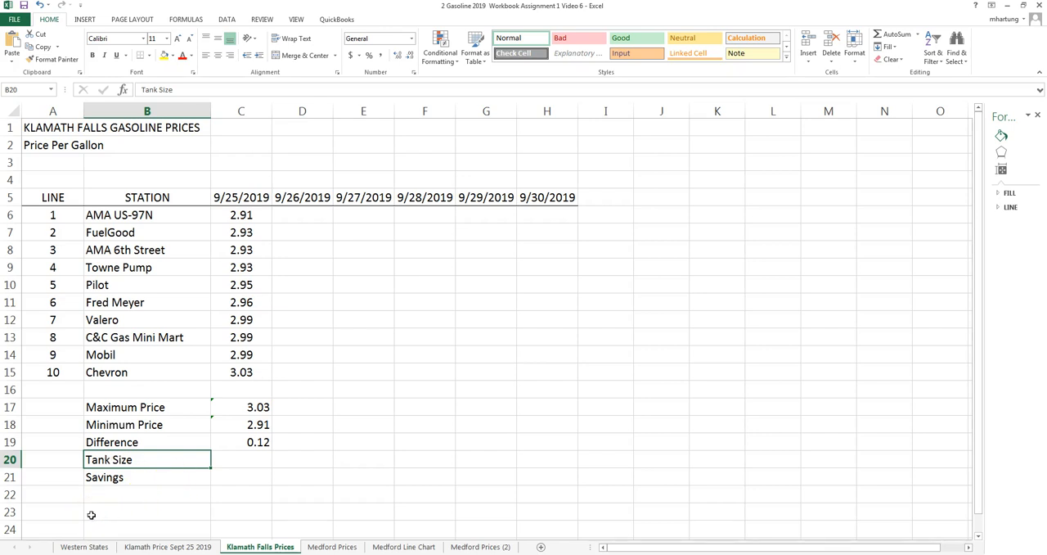
{"action": "left_click", "coordinate": [114, 478]}
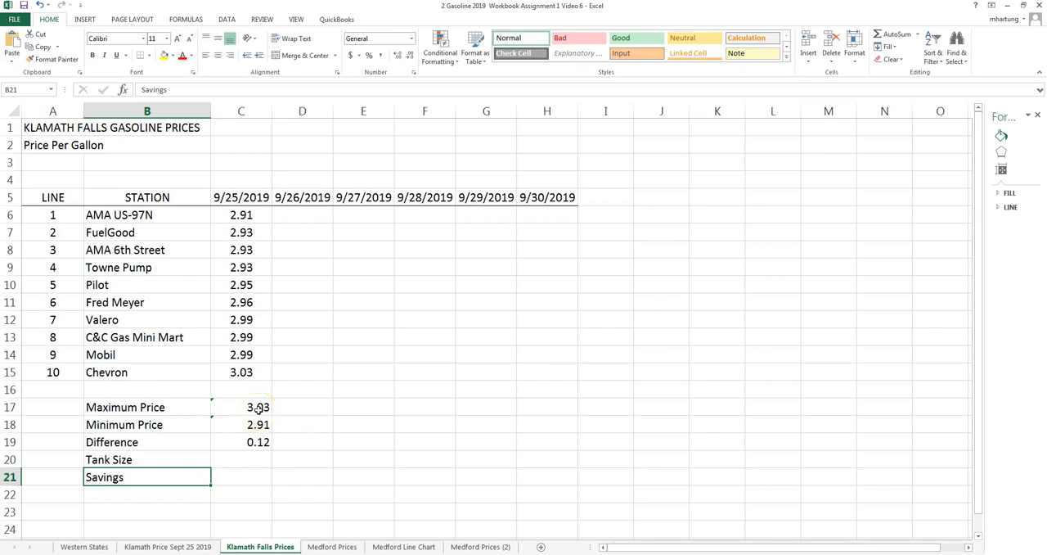
{"action": "left_click", "coordinate": [110, 460]}
{"action": "left_click", "coordinate": [117, 480]}
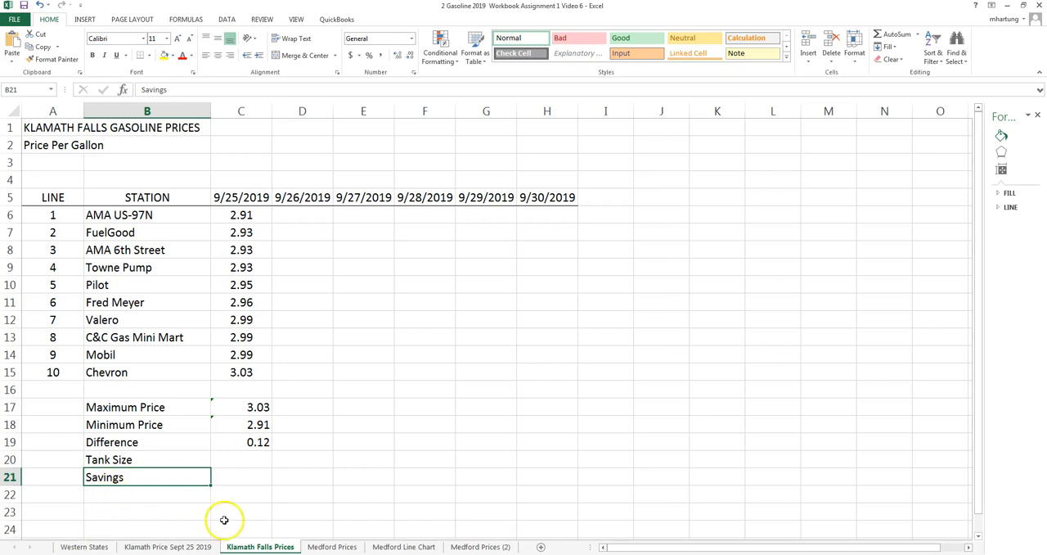
Enter a tank size of 20 in C20.
{"action": "left_click", "coordinate": [238, 461]}
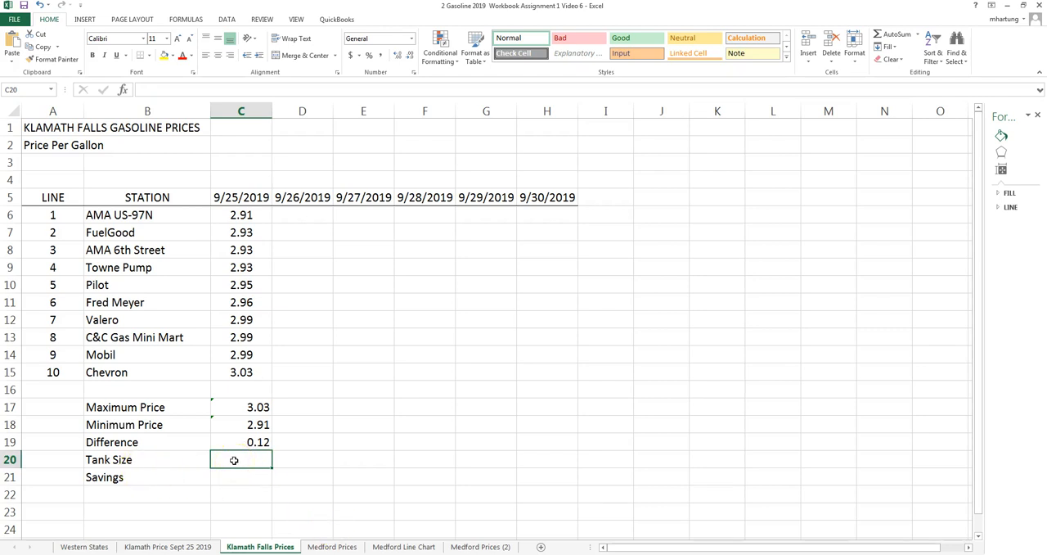
{"action": "left_click", "coordinate": [256, 462]}
{"action": "left_click", "coordinate": [248, 462]}
{"action": "left_click", "coordinate": [253, 460]}
{"action": "type", "text": "20"}
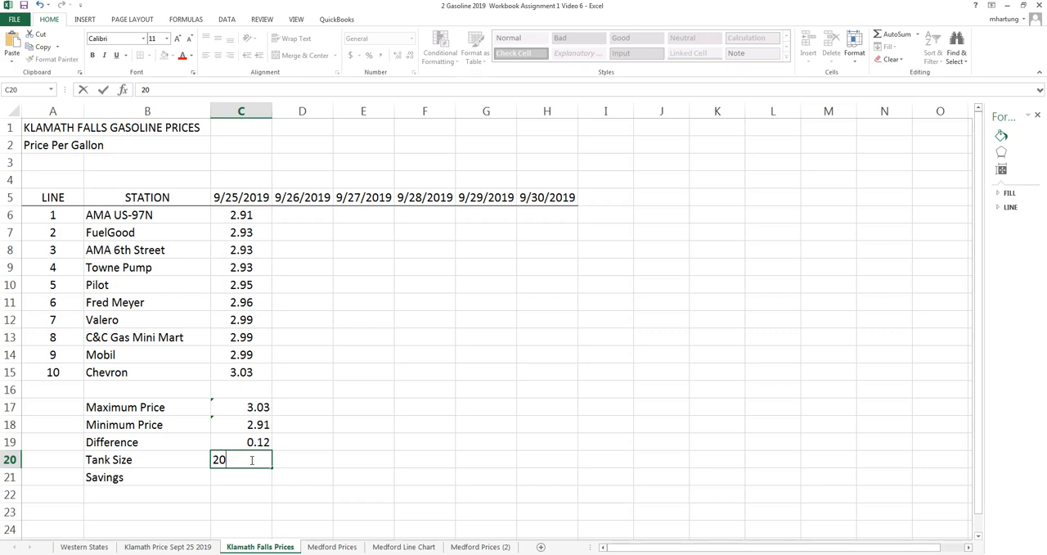
{"action": "key", "text": "Return"}
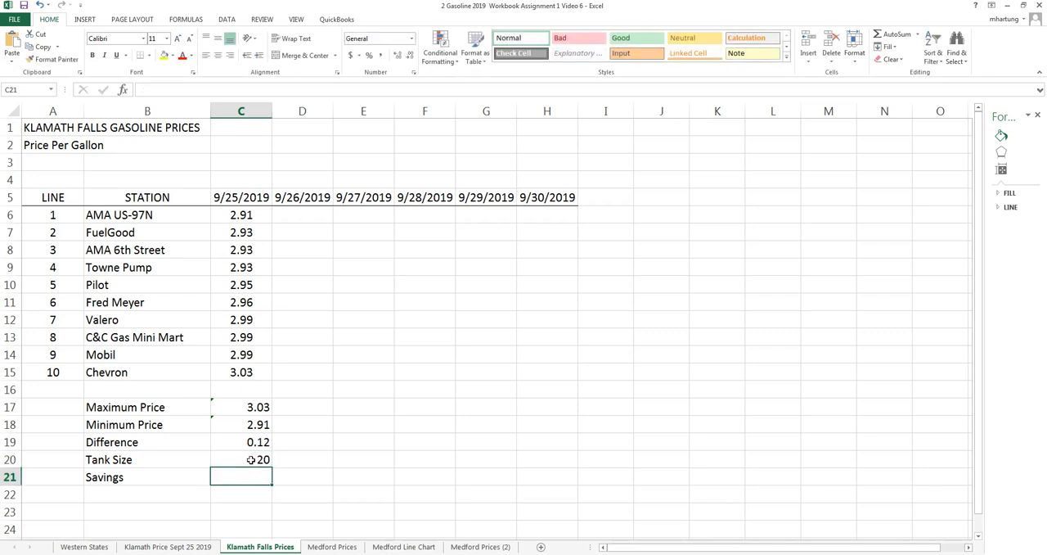
{"action": "left_click", "coordinate": [98, 461]}
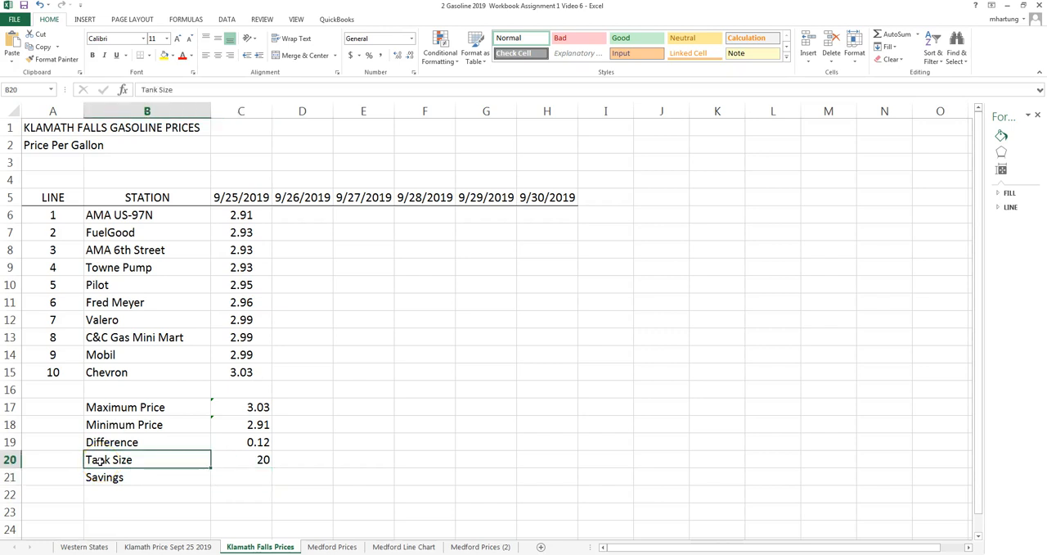
Extend the tank size label in B20 to read Tank Size (Gallons).
{"action": "double_click", "coordinate": [135, 460]}
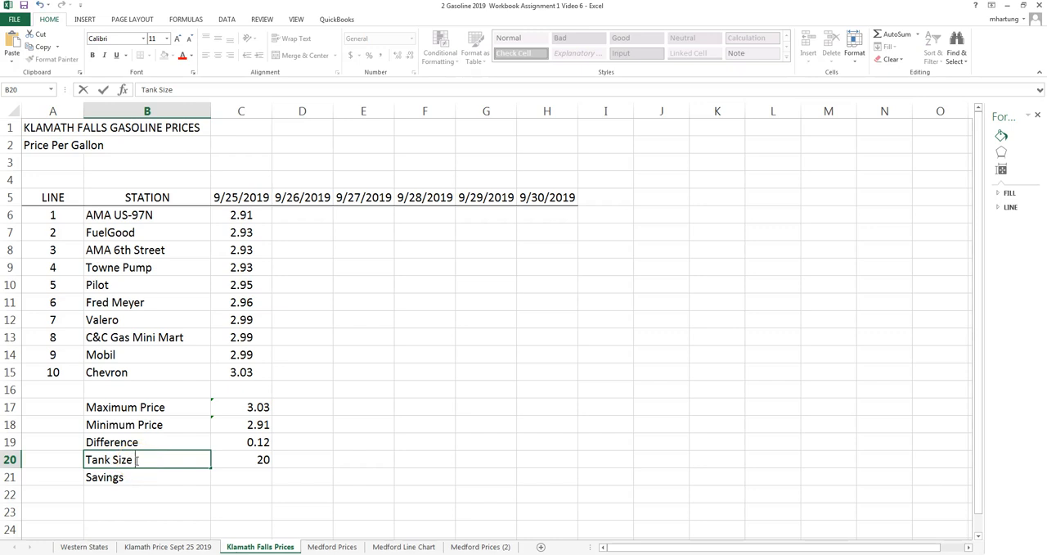
{"action": "type", "text": "(Gallons)"}
{"action": "key", "text": "Return"}
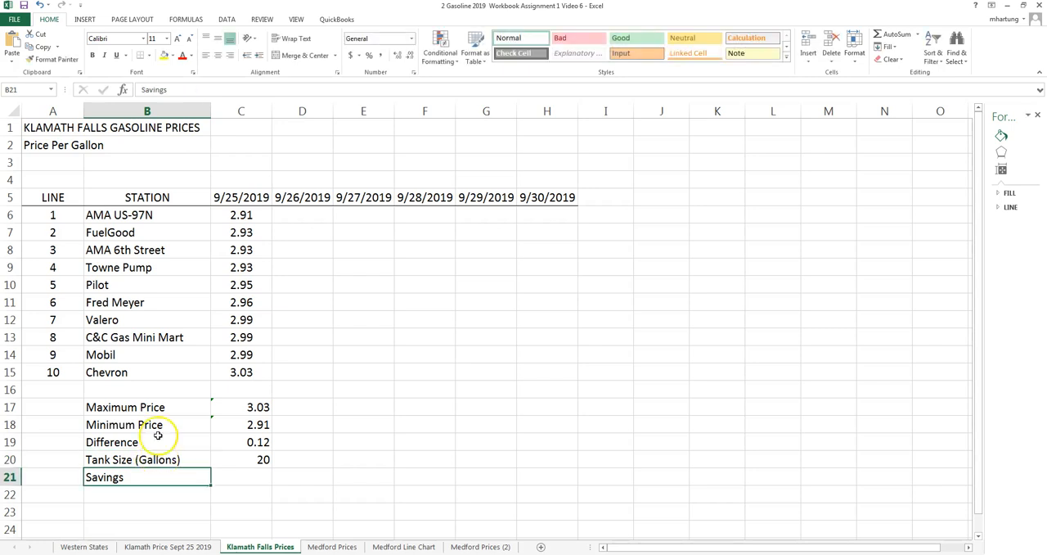
Calculate the savings in C21 by multiplying the tank size by the price difference with the formula =C20*C19.
{"action": "left_click", "coordinate": [238, 477]}
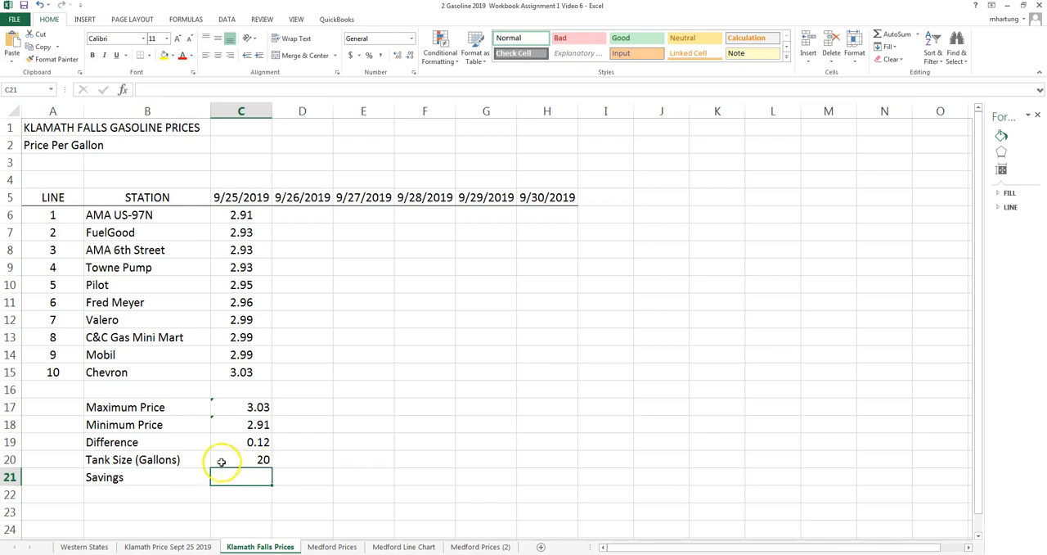
{"action": "left_click", "coordinate": [221, 460]}
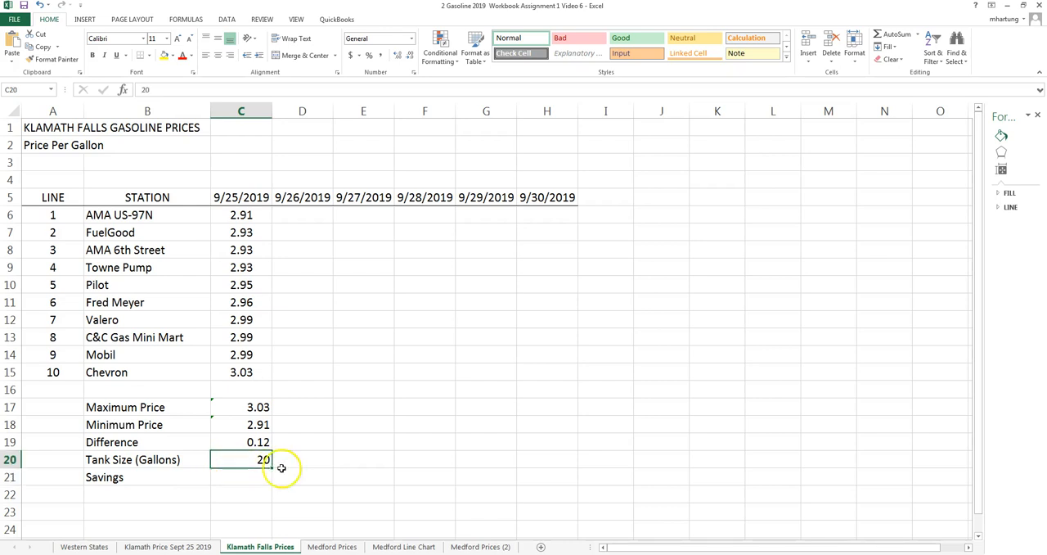
{"action": "left_click", "coordinate": [246, 443]}
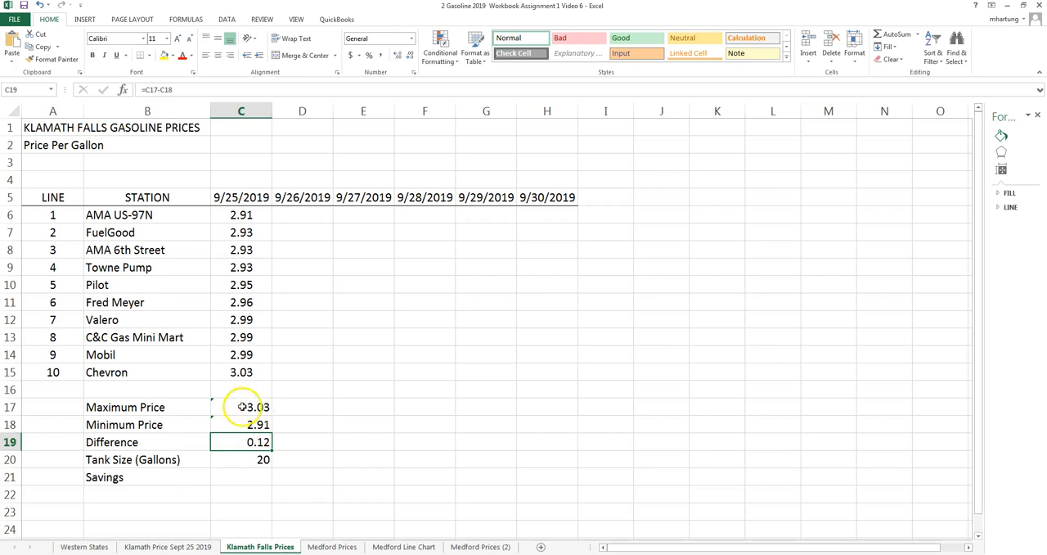
{"action": "left_click", "coordinate": [243, 477]}
{"action": "type", "text": "="}
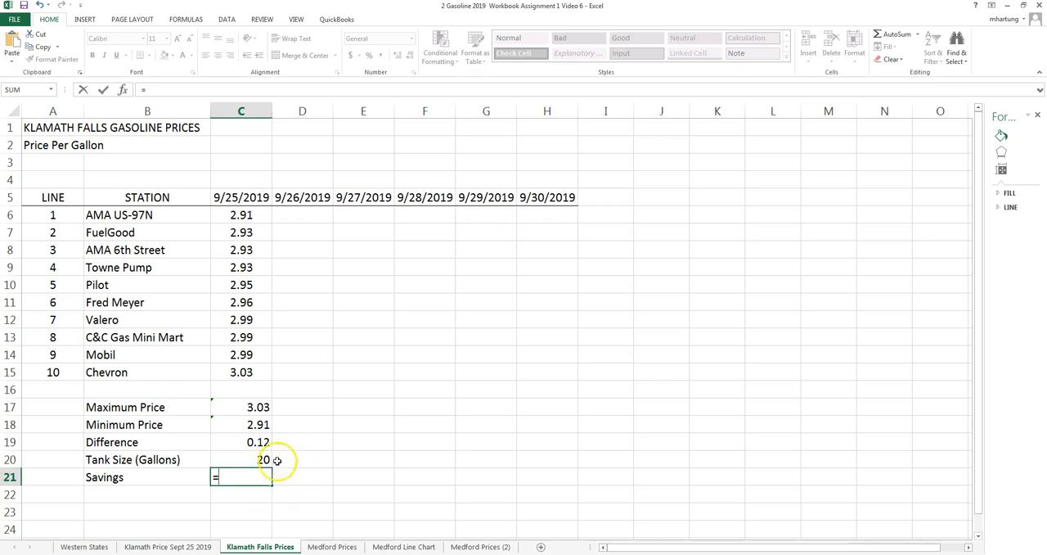
{"action": "left_click", "coordinate": [243, 459]}
{"action": "type", "text": "*"}
{"action": "left_click", "coordinate": [243, 443]}
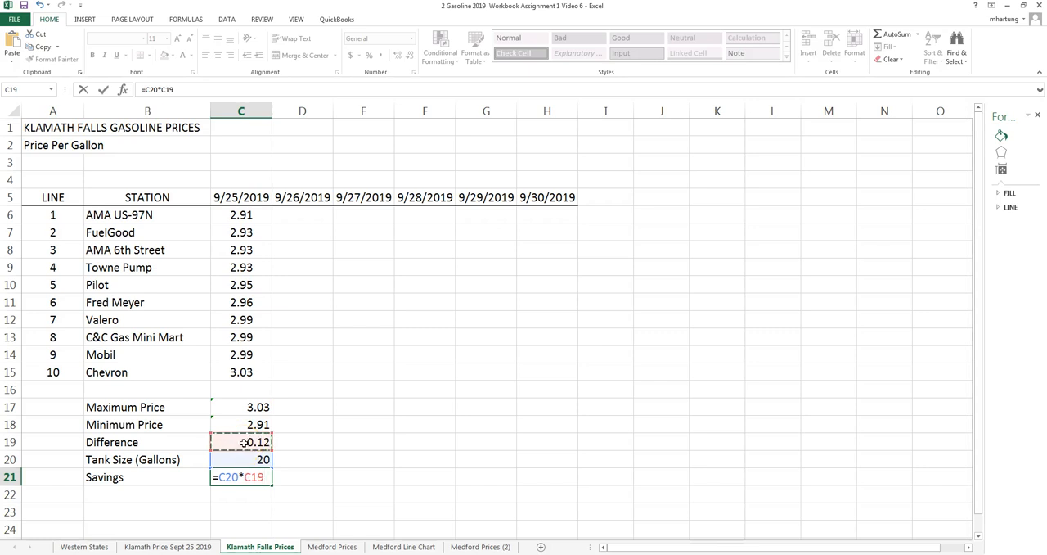
{"action": "key", "text": "Return"}
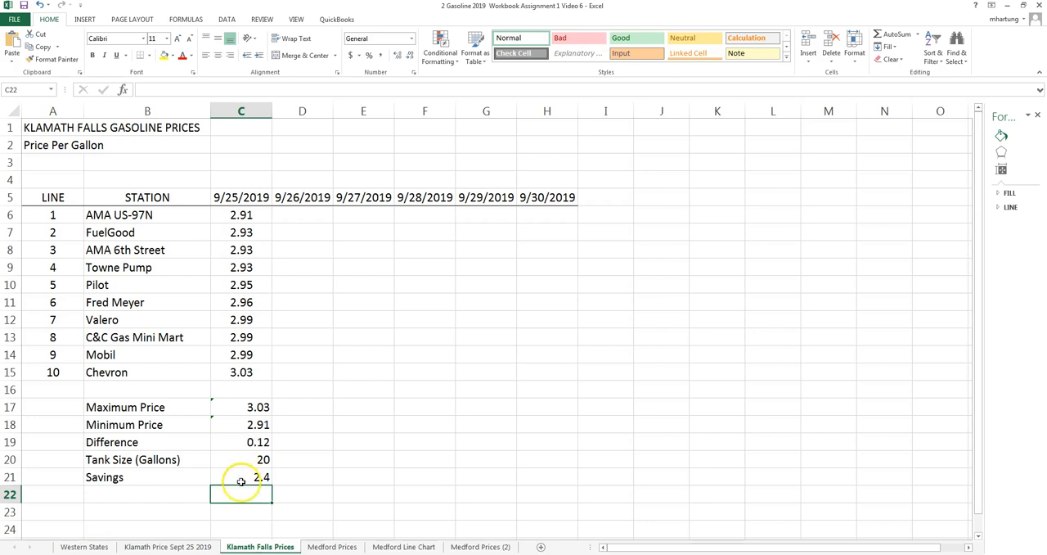
Format the savings amount in C21 with the Accounting number format in dollars.
{"action": "left_click", "coordinate": [241, 480]}
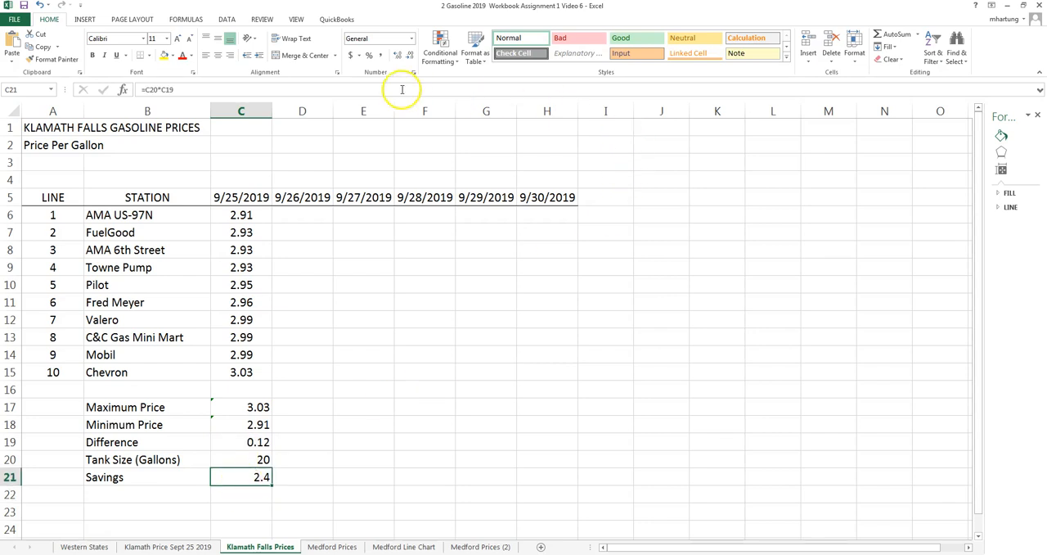
{"action": "left_click", "coordinate": [350, 55]}
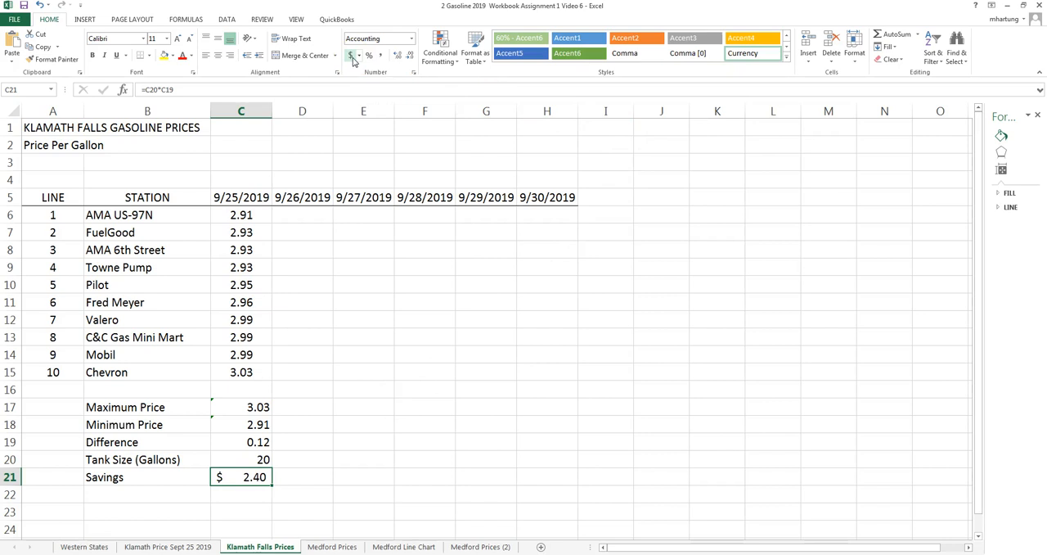
{"action": "left_click", "coordinate": [171, 494]}
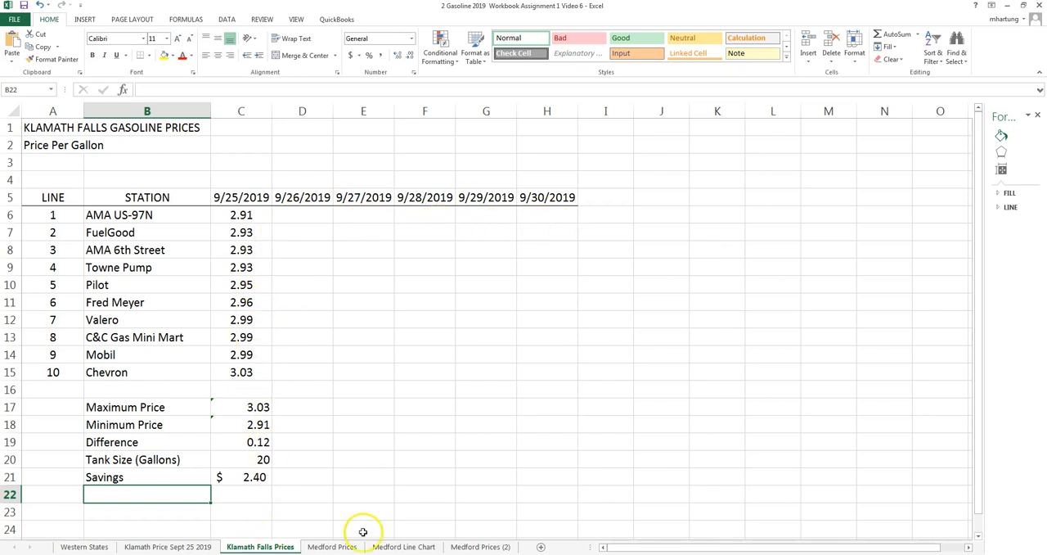
{"action": "left_click", "coordinate": [95, 547]}
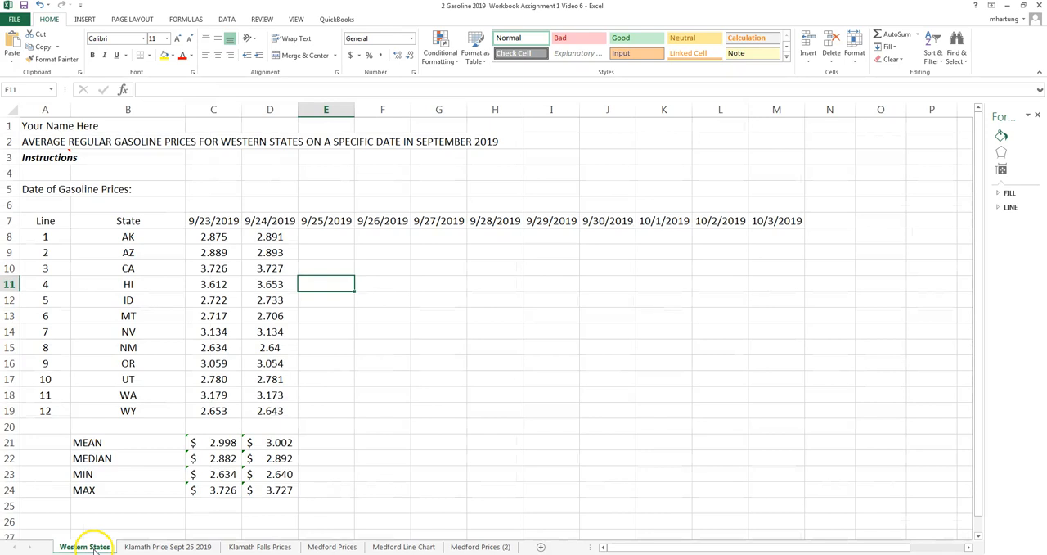
{"action": "left_click", "coordinate": [260, 546]}
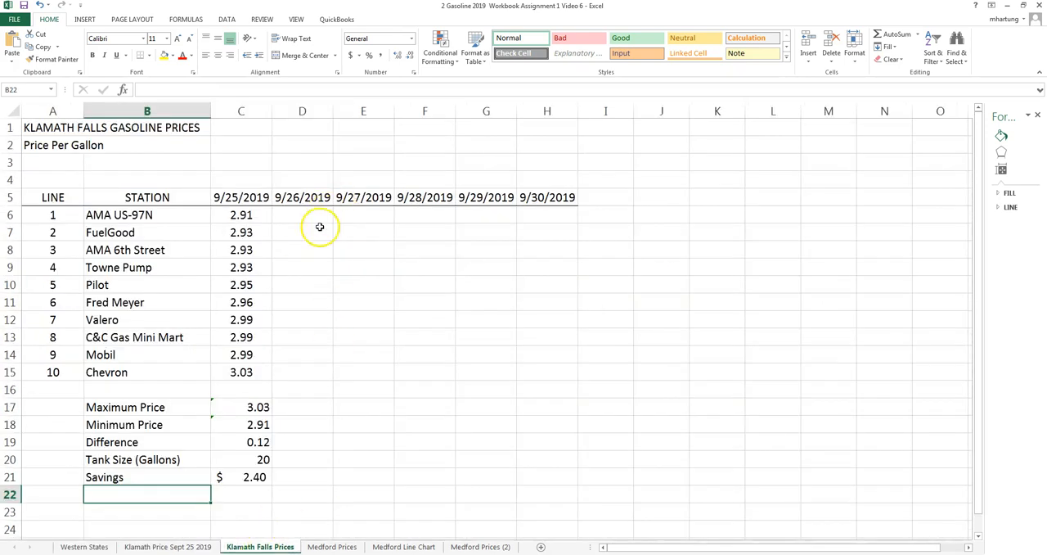